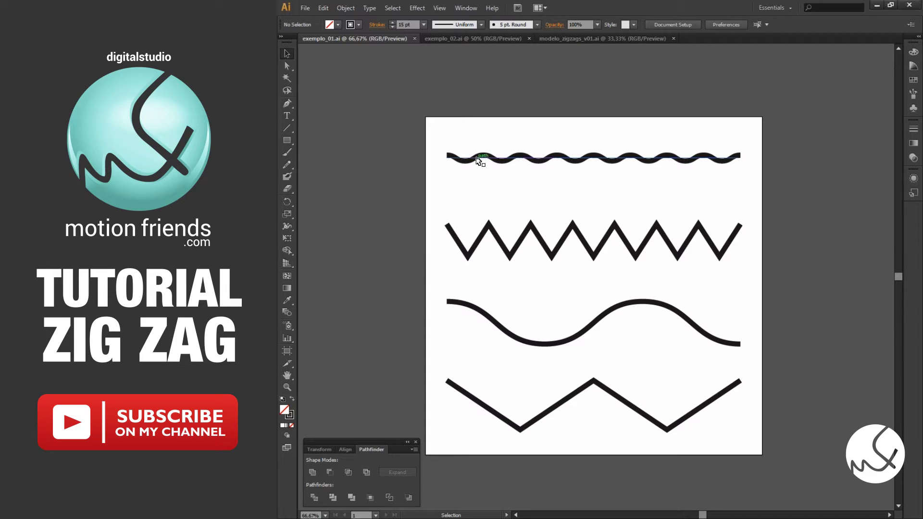
- Inspect the wavy, sine-wave and zig-zag example paths in exemplo_01
left_click(500, 246)
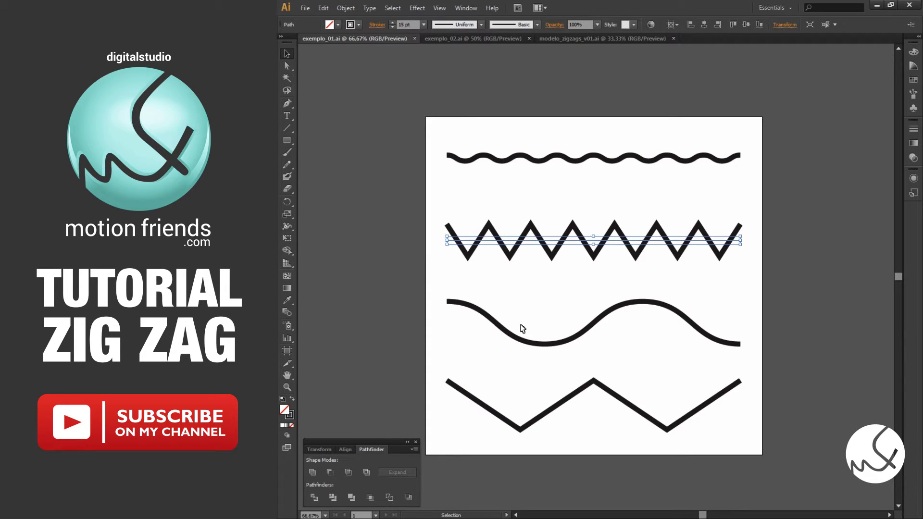
left_click(519, 339)
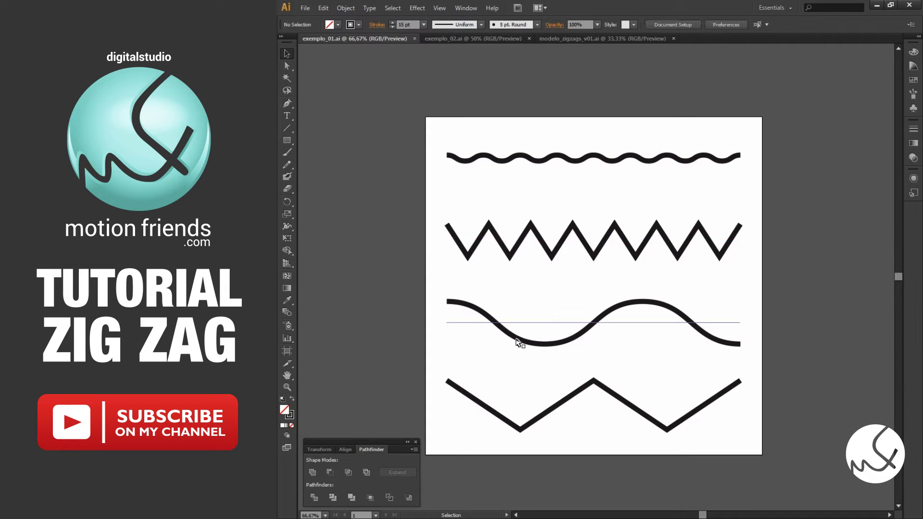
left_click(563, 405)
left_click(387, 344)
- In exemplo_02, select each circle from smallest to largest
left_click(474, 39)
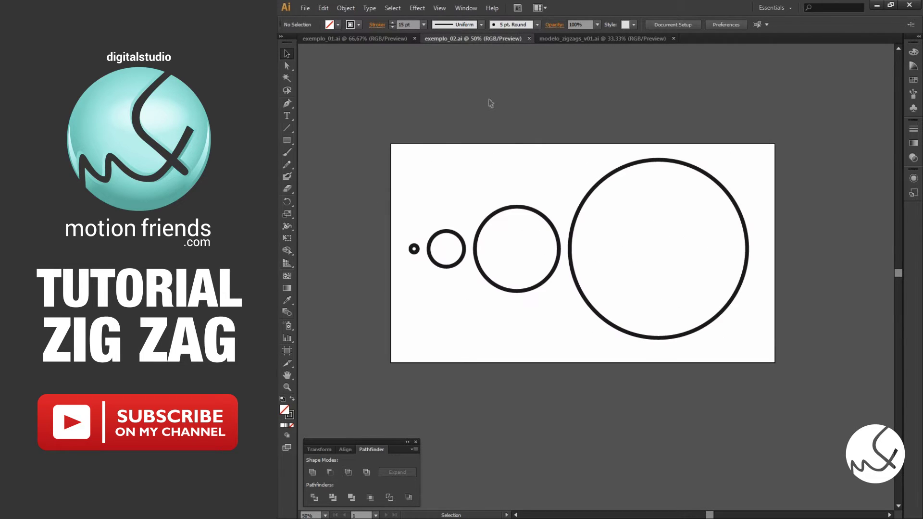
left_click(414, 251)
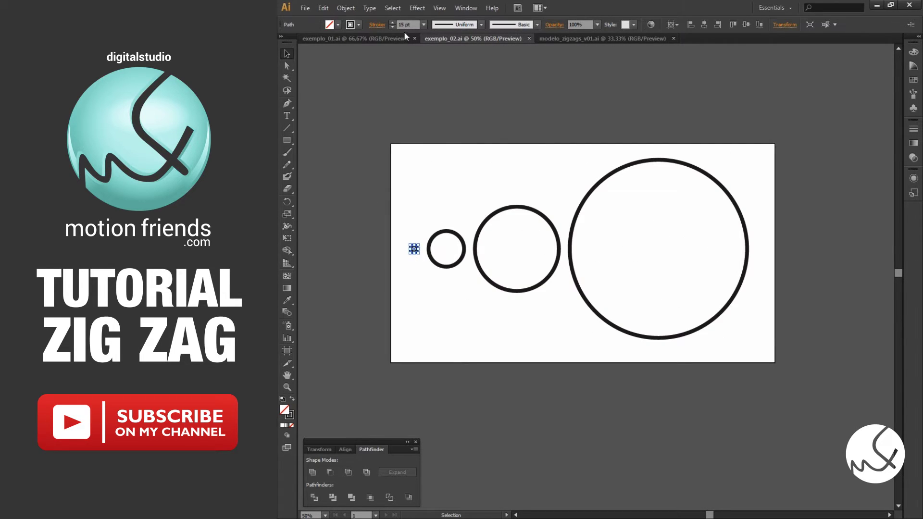
left_click(456, 235)
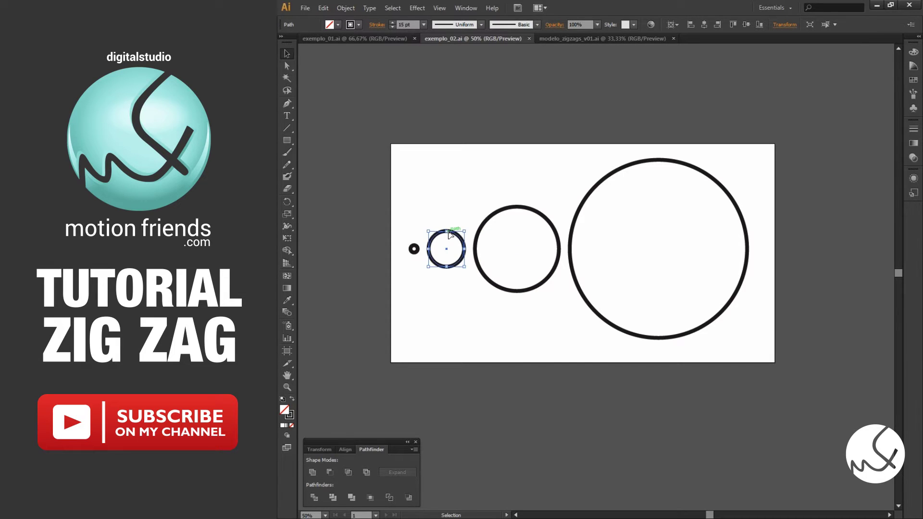
left_click(495, 214)
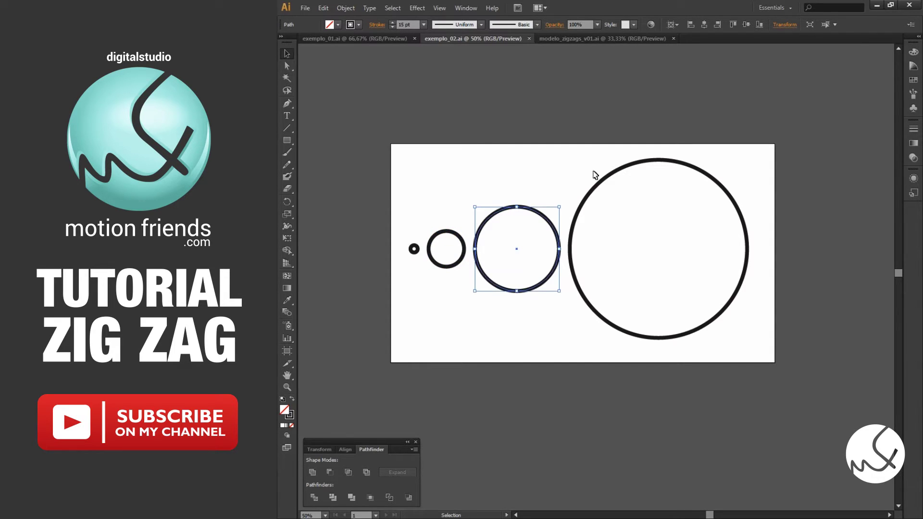
left_click(606, 176)
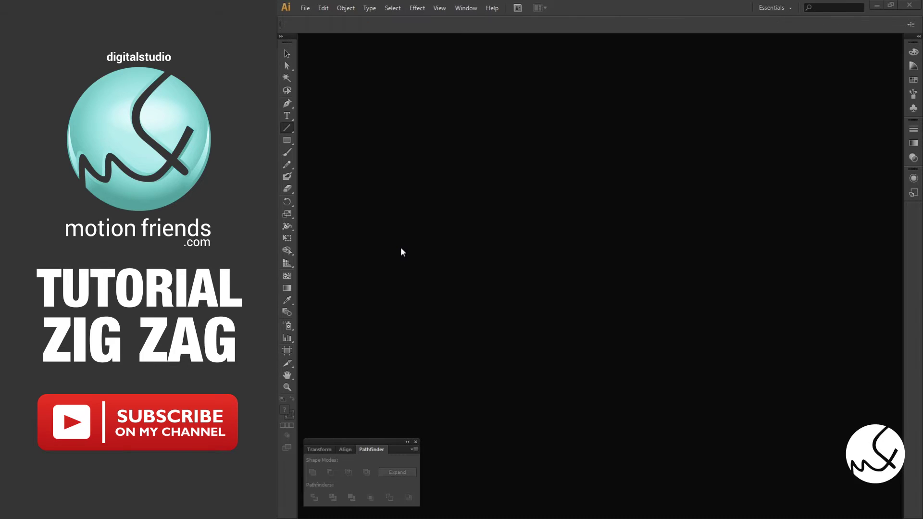
- Create a new 1000 × 1000 px document
left_click(305, 10)
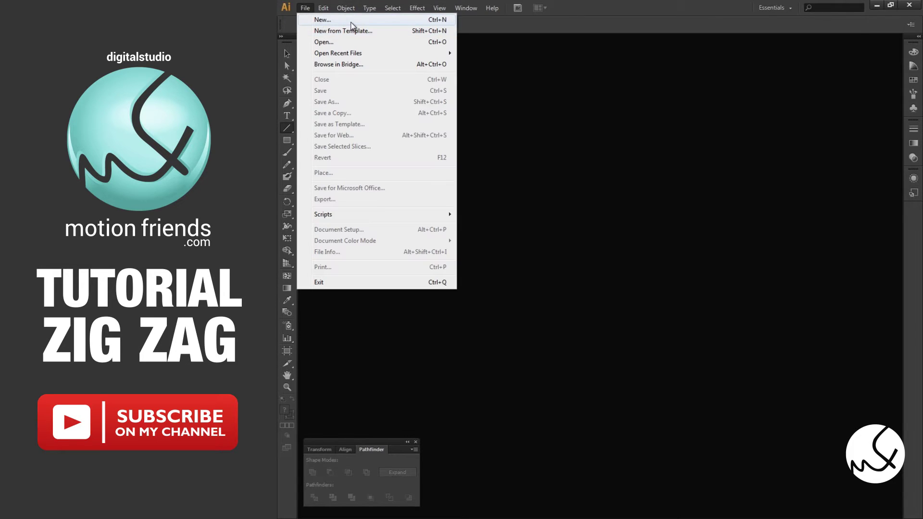
left_click(353, 21)
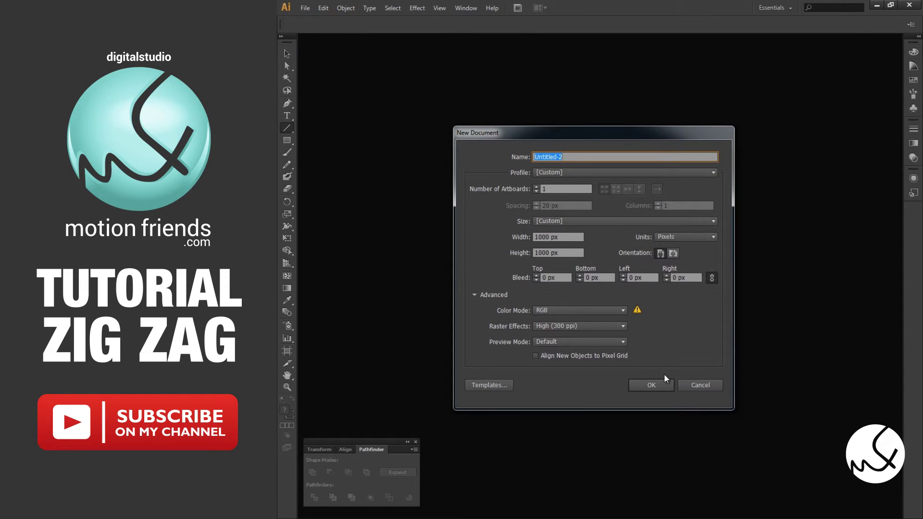
left_click(660, 386)
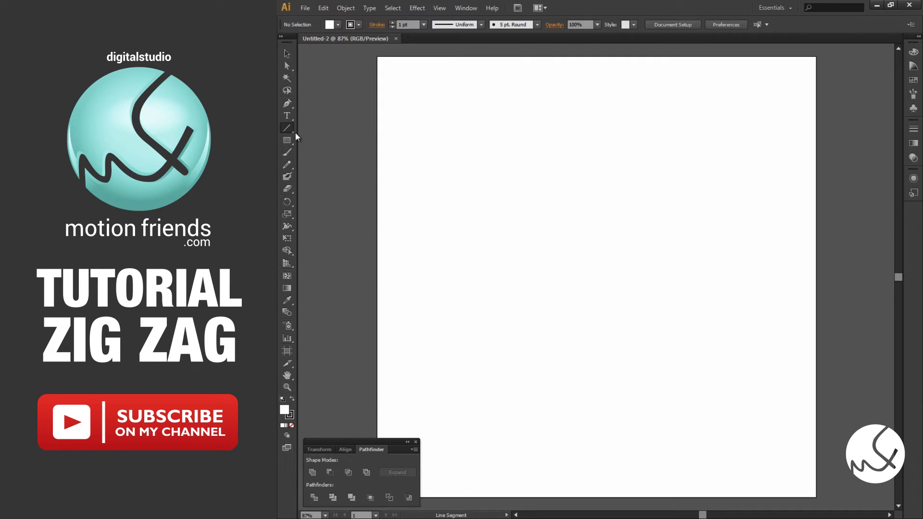
- Draw a horizontal line and centre it horizontally and vertically on the artboard
left_click_drag(425, 243, 777, 243)
key("v")
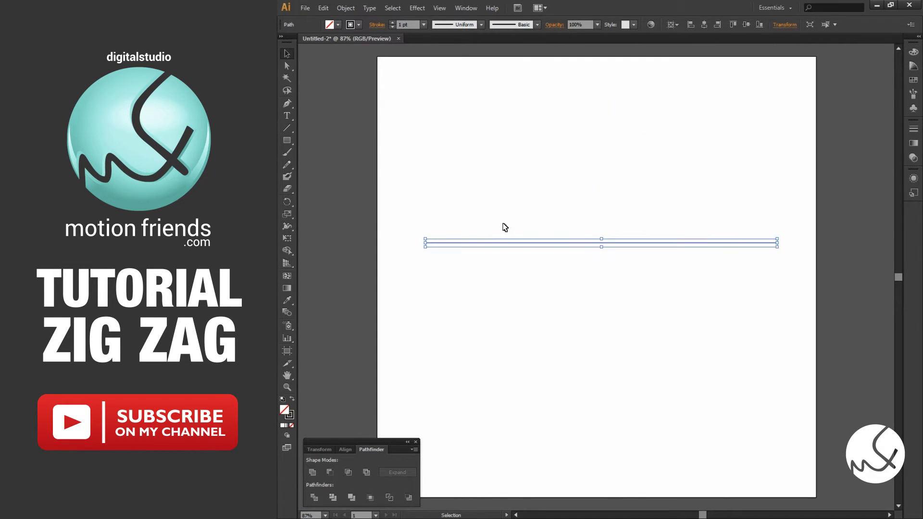
left_click(704, 25)
left_click(746, 25)
- Give the line a 15 pt stroke weight and reselect it
left_click(407, 24)
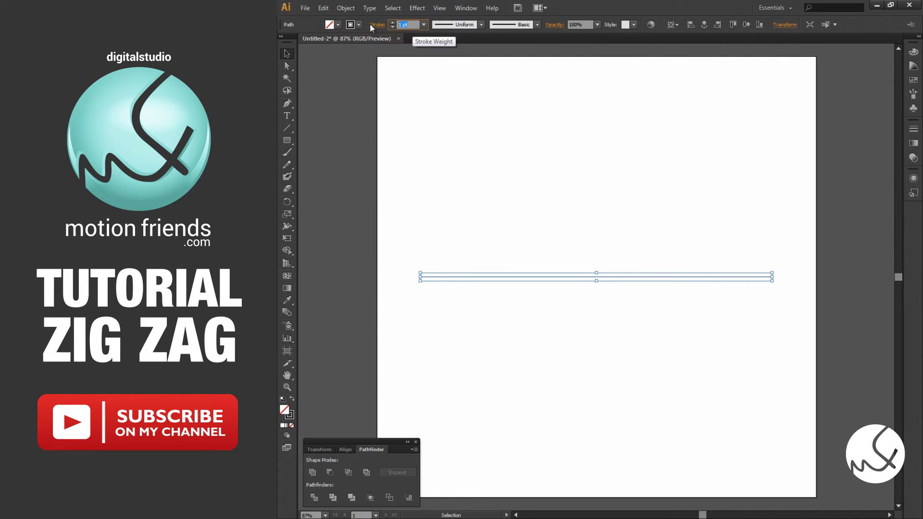
type("15")
key("Return")
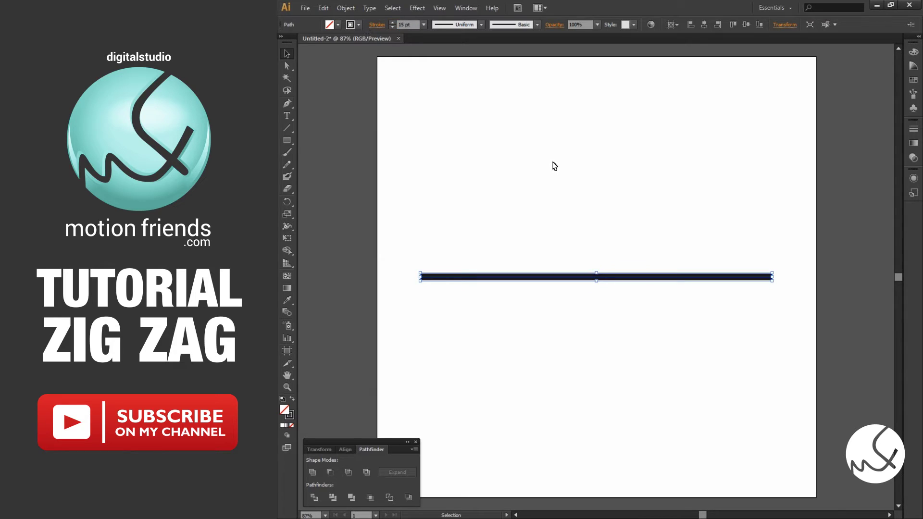
left_click(627, 203)
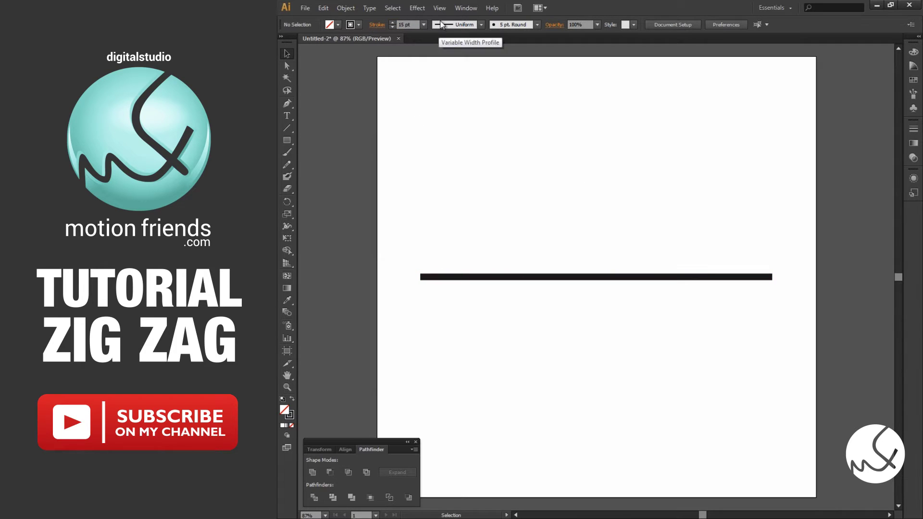
left_click(456, 278)
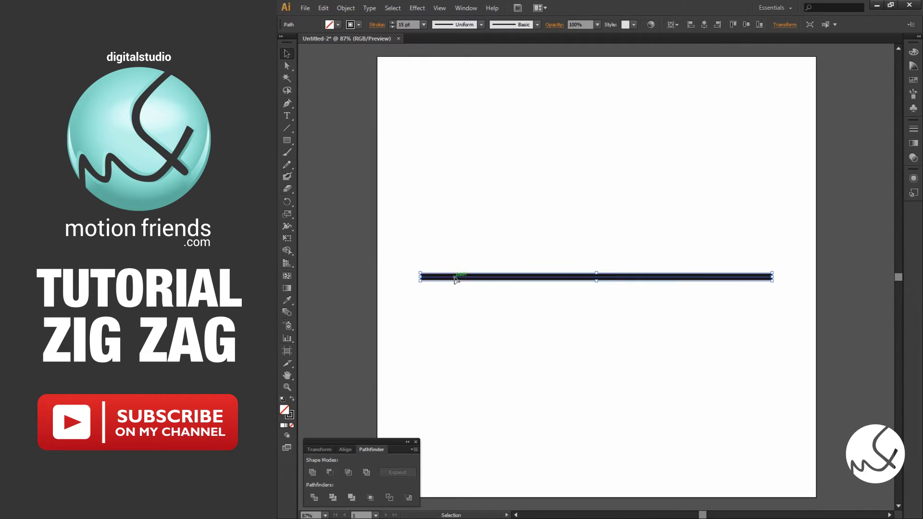
- Open Effect > Distort & Transform > Zig Zag with Preview turned on
left_click(424, 10)
mouse_move(448, 90)
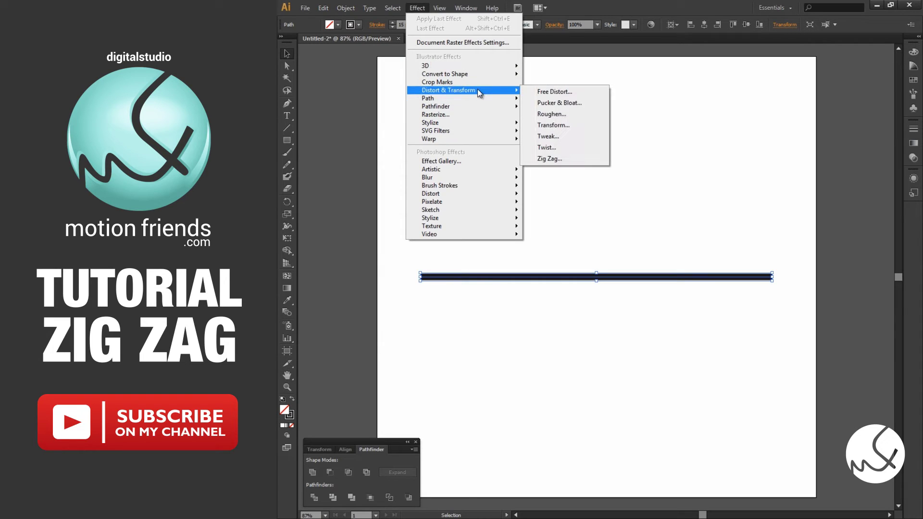
left_click(587, 159)
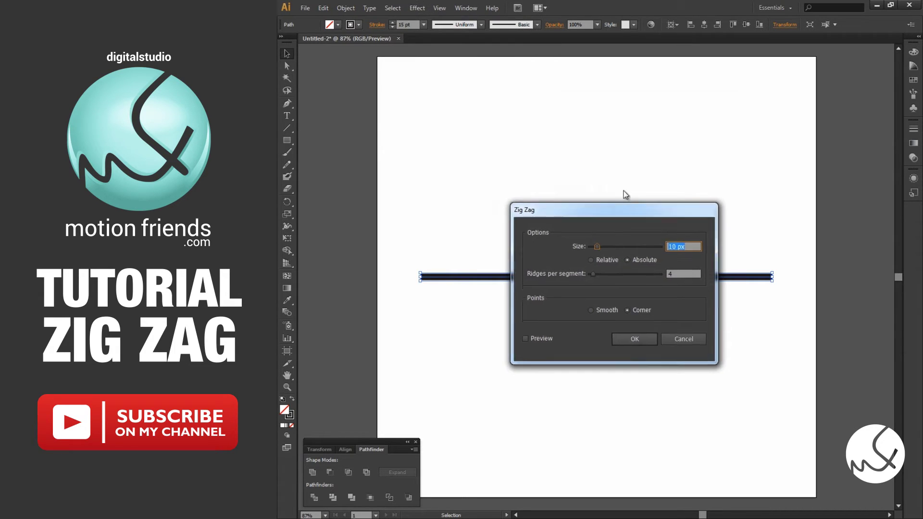
left_click_drag(625, 209, 656, 78)
left_click(575, 206)
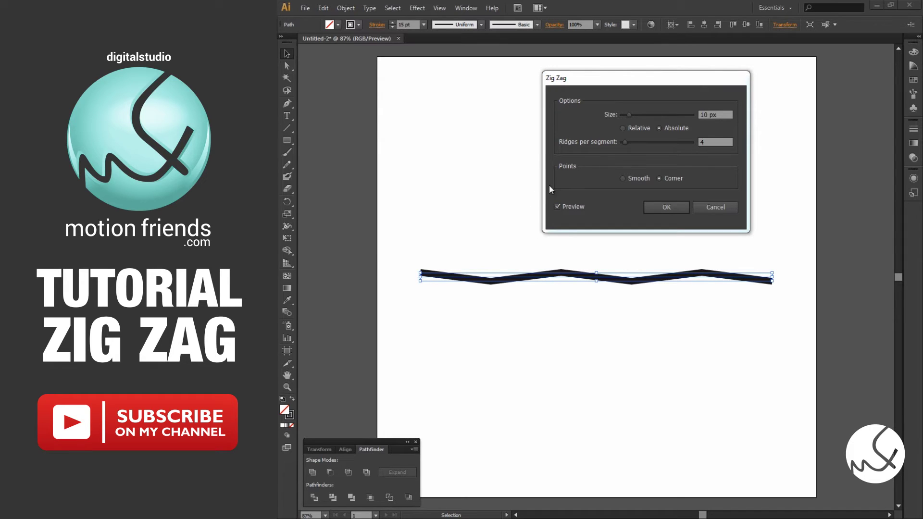
- Switch Zig Zag size to Relative and drag it up to about 15%
left_click(627, 128)
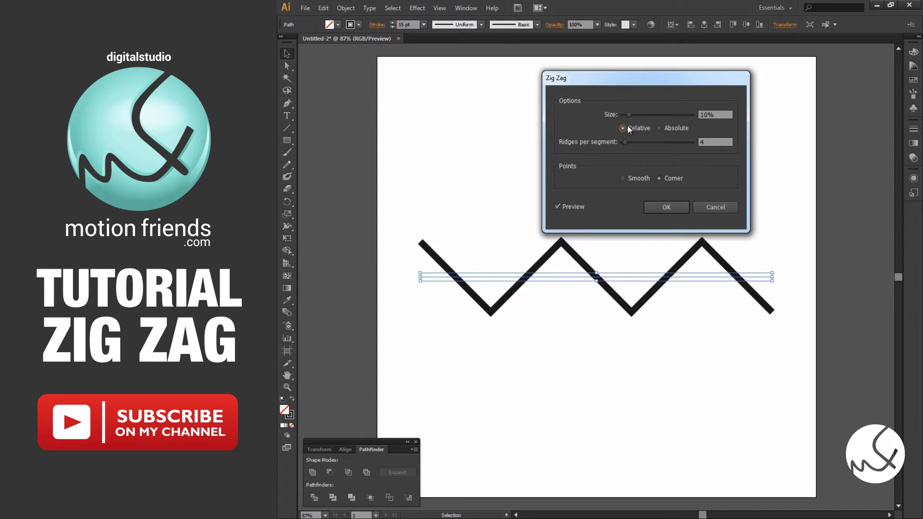
left_click_drag(630, 115, 626, 115)
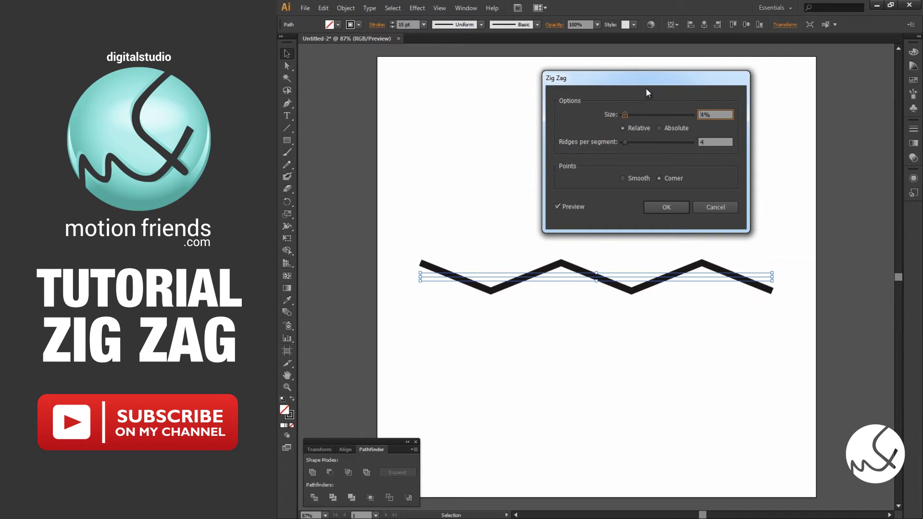
left_click_drag(645, 77, 645, 56)
left_click_drag(629, 91, 633, 93)
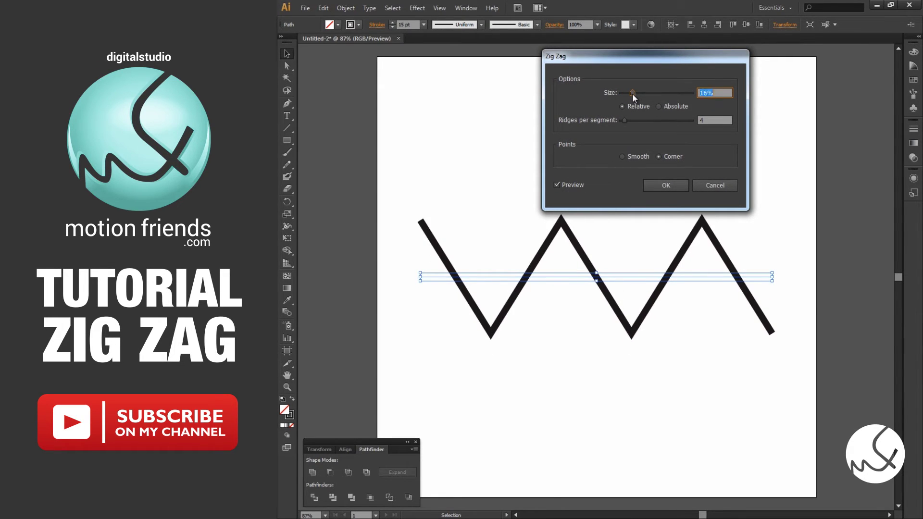
- Set the Zig Zag to Absolute 16 px, 12 ridges per segment, Smooth points, and apply it
left_click(659, 106)
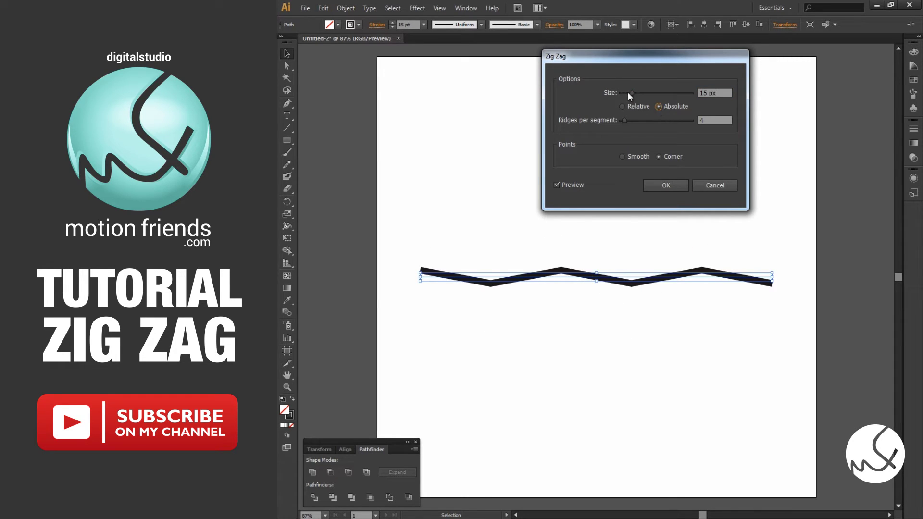
mouse_move(628, 93)
left_mouse_down()
mouse_move(681, 92)
mouse_move(616, 93)
mouse_move(682, 96)
left_mouse_up()
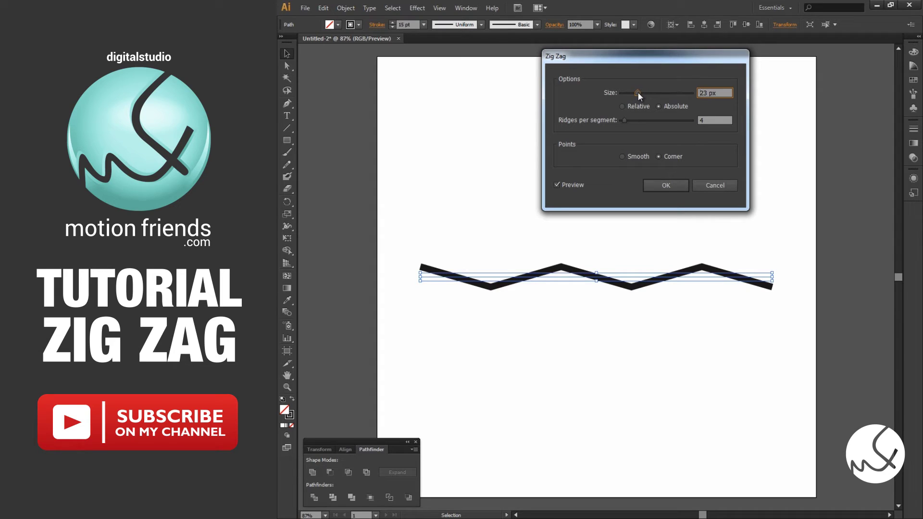
left_click_drag(625, 120, 638, 122)
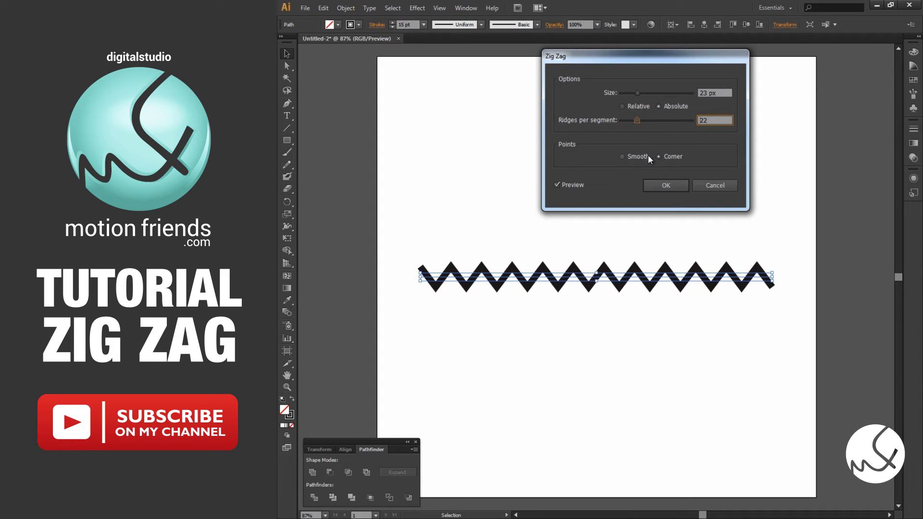
left_click(636, 157)
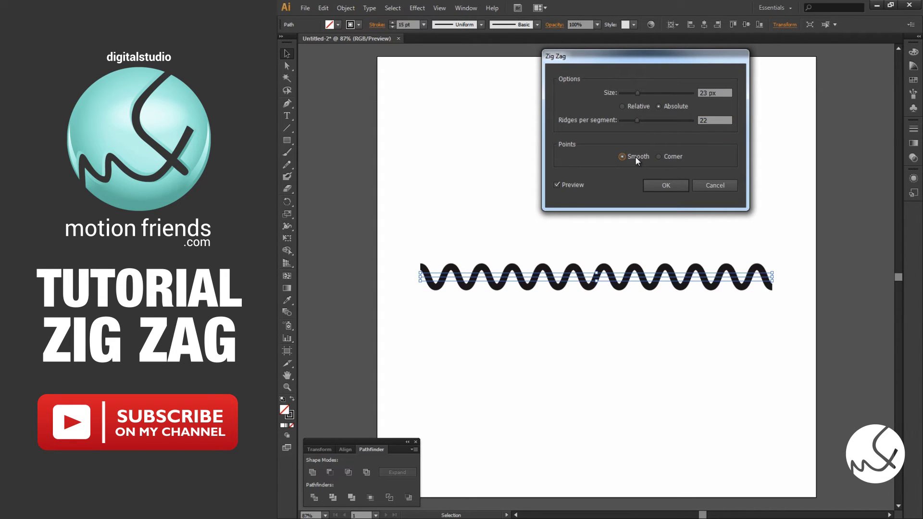
left_click(665, 156)
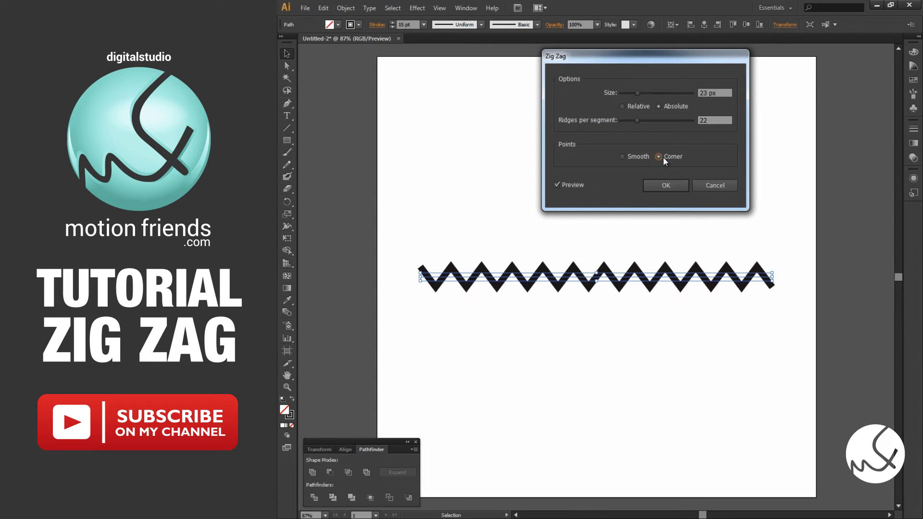
left_click(636, 156)
left_click_drag(636, 120, 630, 93)
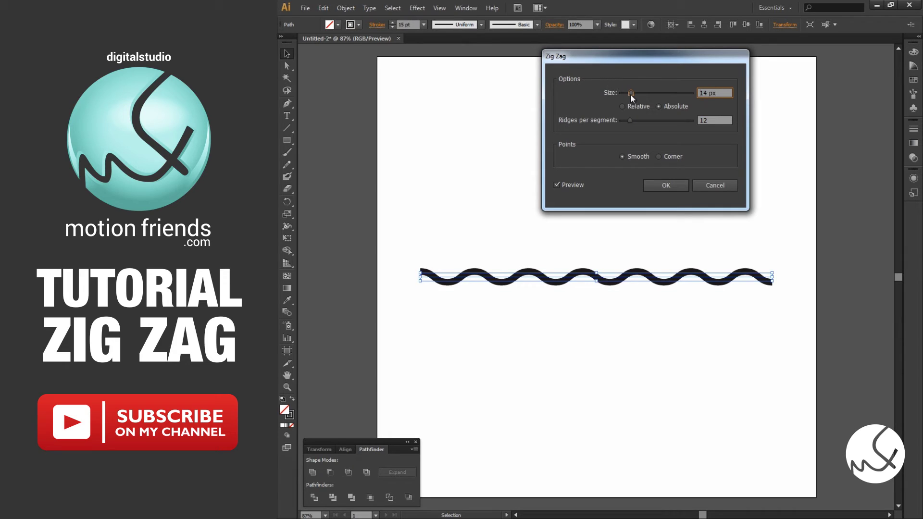
left_click(673, 190)
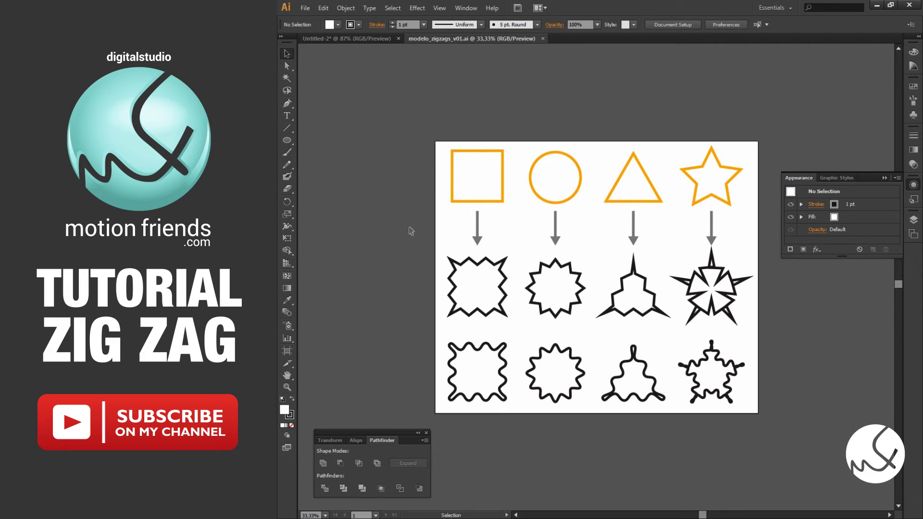
left_click(490, 263)
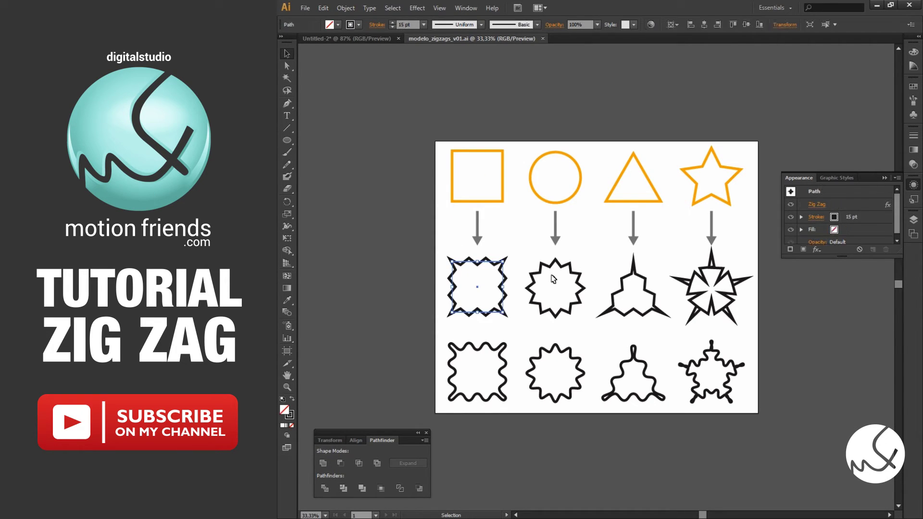
left_click(558, 270)
left_click(642, 273)
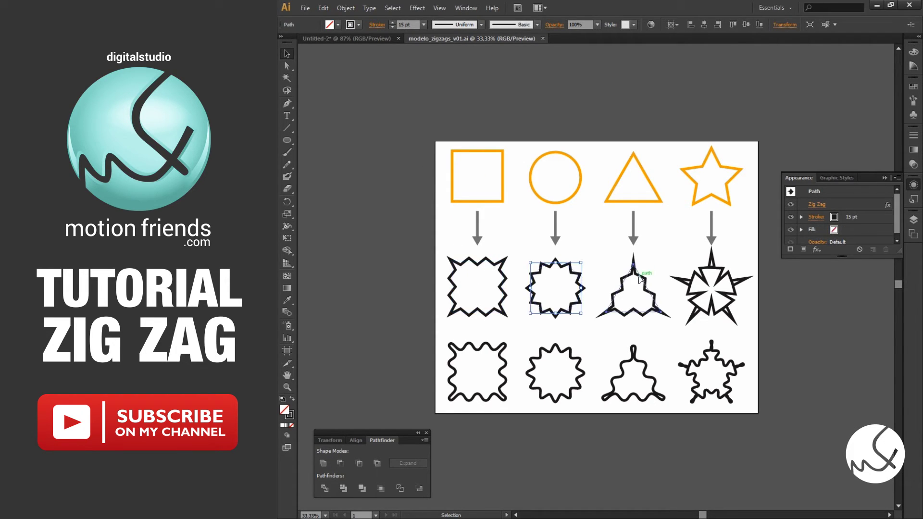
left_click(721, 281)
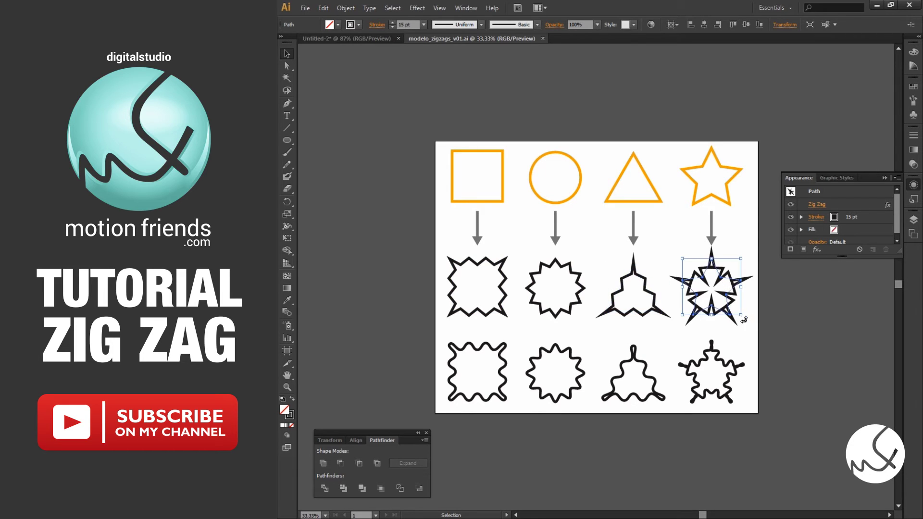
left_click(820, 204)
left_click(565, 184)
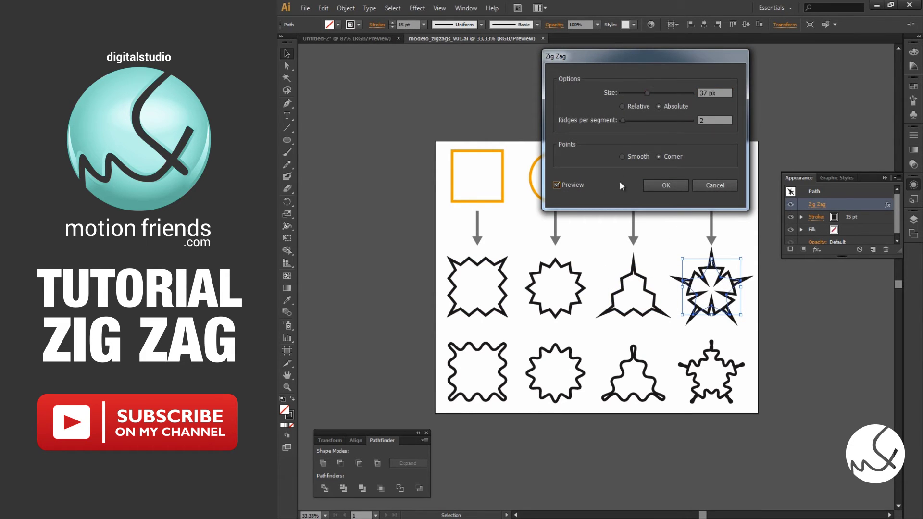
mouse_move(647, 94)
left_mouse_down()
mouse_move(640, 93)
mouse_move(648, 94)
mouse_move(639, 97)
mouse_move(645, 121)
mouse_move(624, 123)
left_mouse_up()
left_click(626, 158)
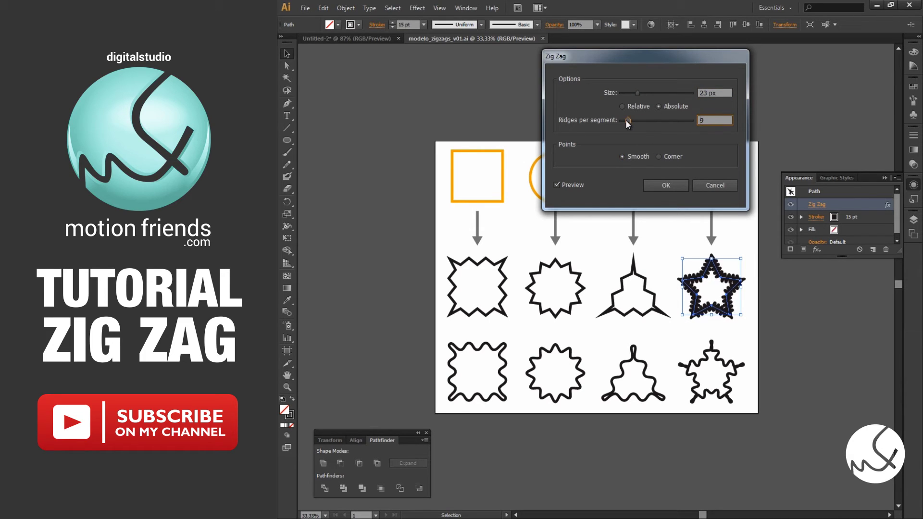
left_click(727, 190)
left_click(800, 313)
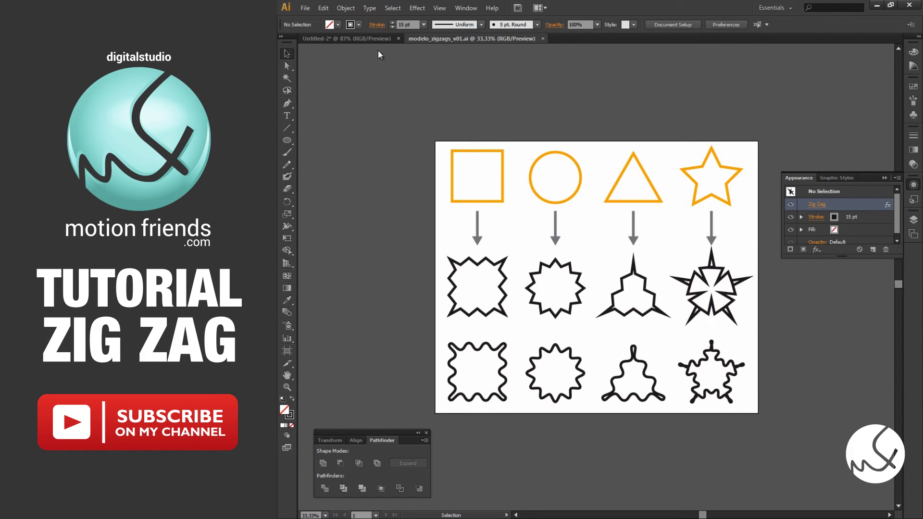
- In Untitled-2, select the wave and reopen its Zig Zag effect with Preview on
left_click(370, 38)
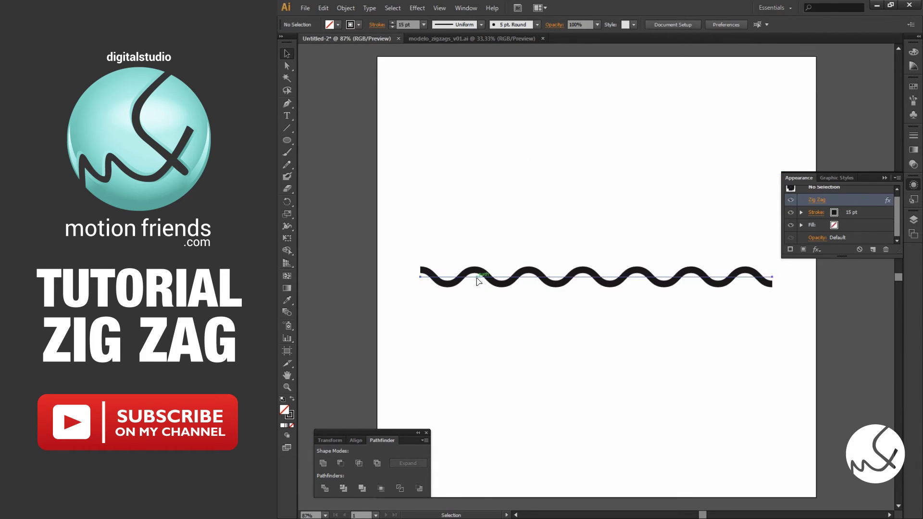
left_click(478, 281)
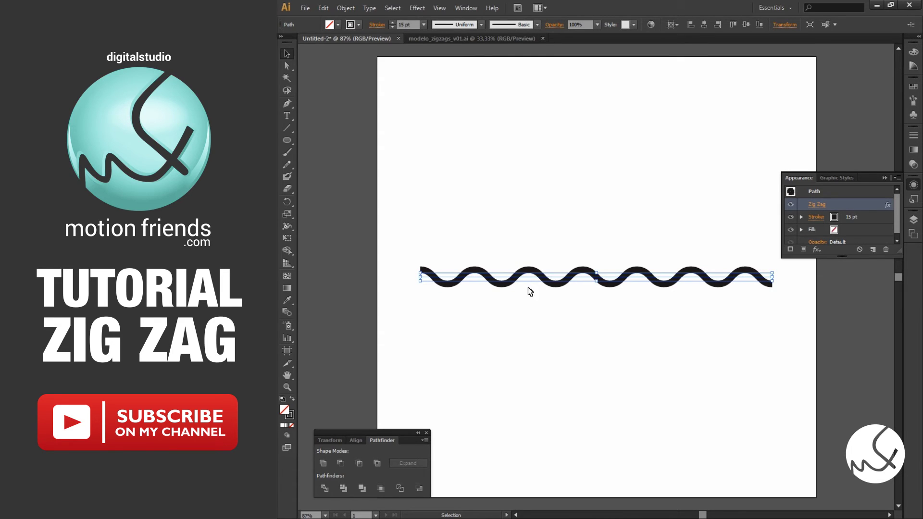
left_click(820, 205)
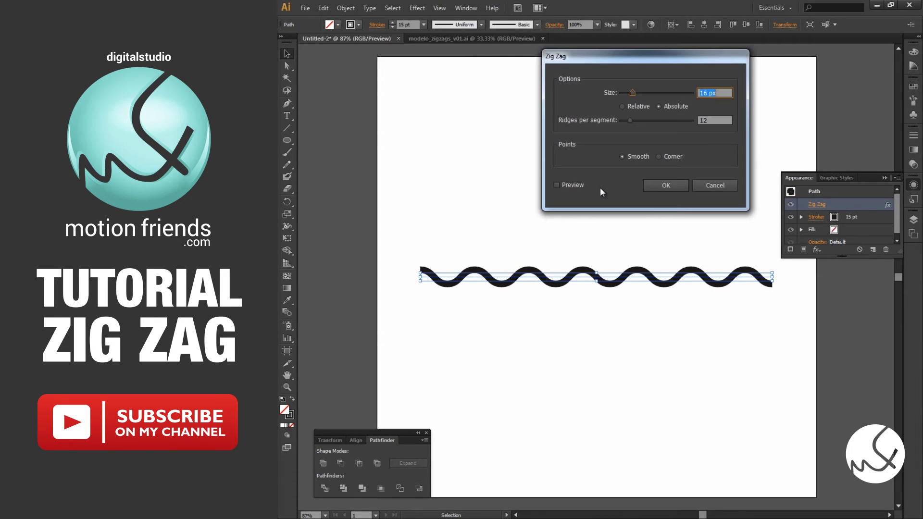
left_click(556, 185)
- Change the Zig Zag to 15 px, 18 ridges, Corner points, apply it and reselect the line
mouse_move(630, 120)
left_mouse_down()
mouse_move(645, 119)
mouse_move(639, 93)
mouse_move(634, 120)
left_mouse_up()
left_click(665, 157)
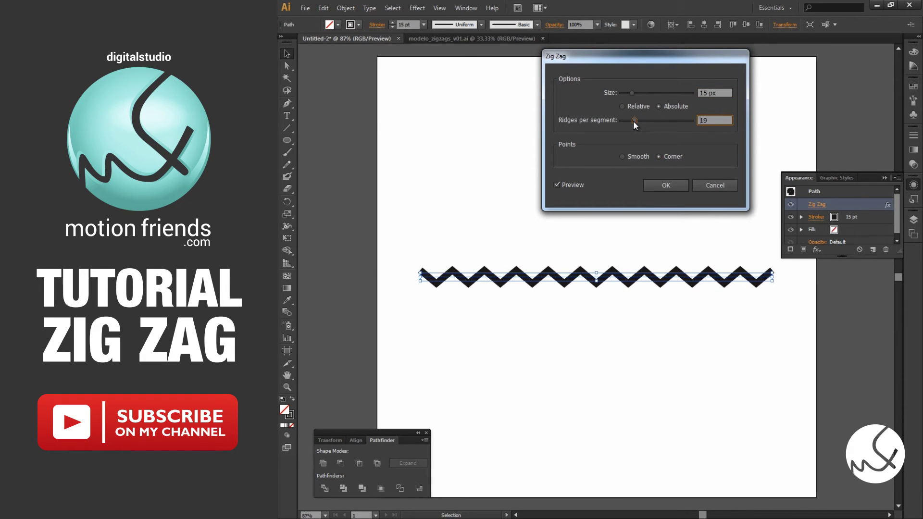
left_click(666, 186)
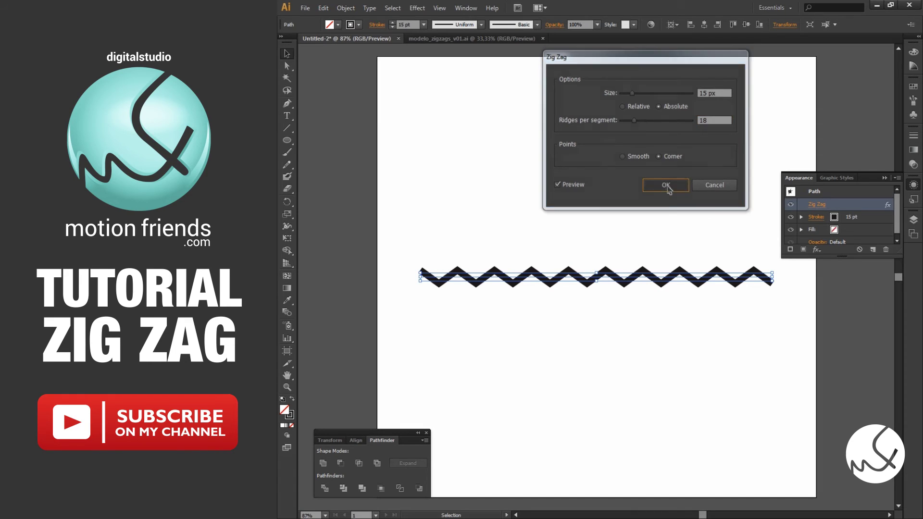
left_click(598, 186)
left_click(582, 284)
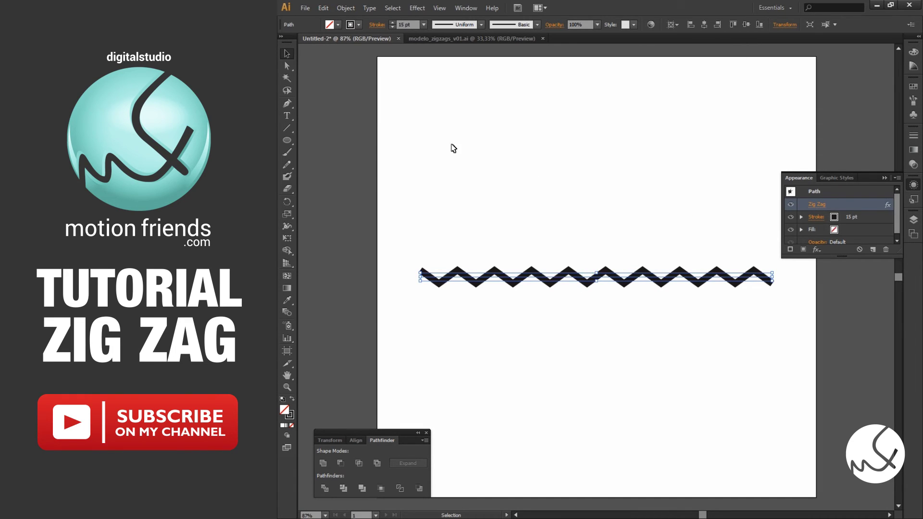
left_click(323, 8)
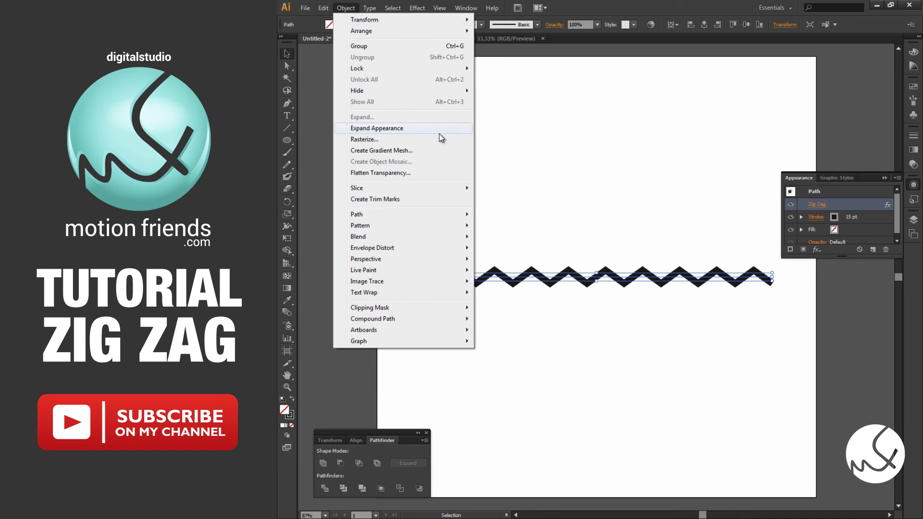
- Expand the Zig Zag appearance into real path geometry
left_click(441, 135)
left_click(449, 285)
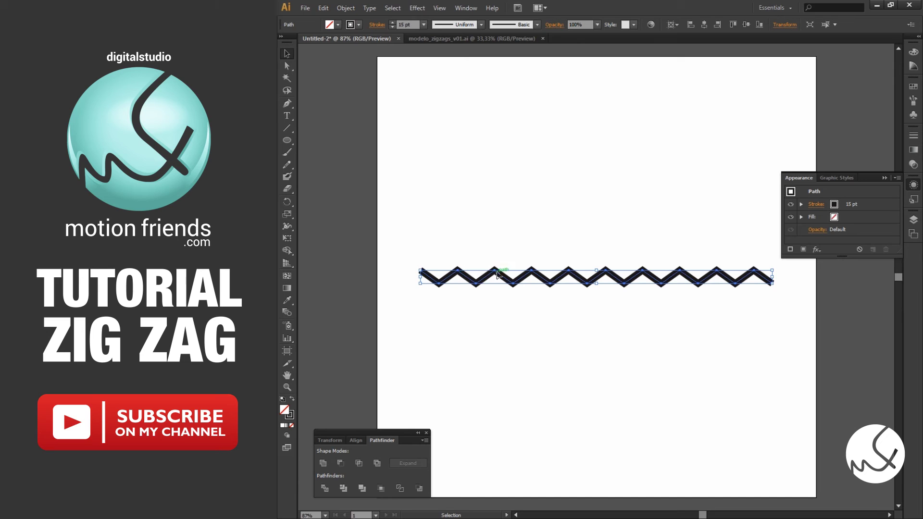
left_click(522, 253)
- Test-drag one zig-zag anchor into a spike with Direct Selection, then undo it
key("a")
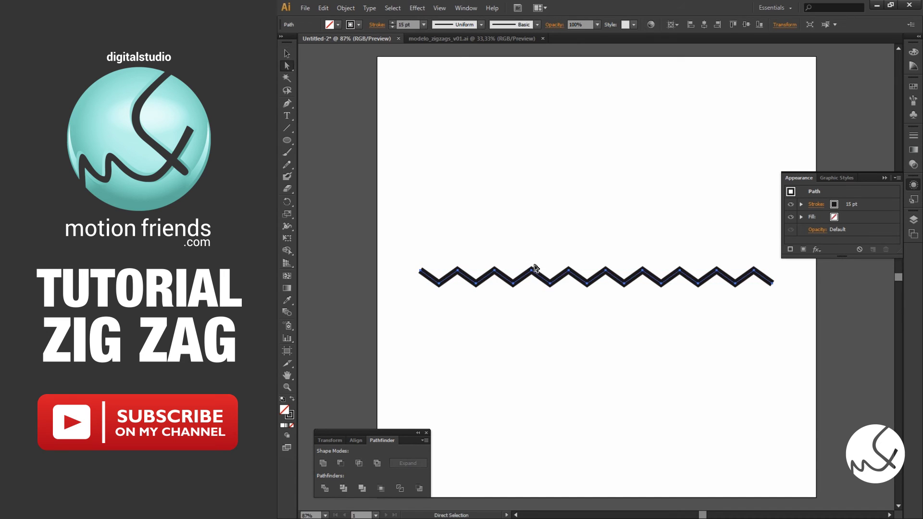
left_click(532, 271)
left_click_drag(532, 270, 529, 226)
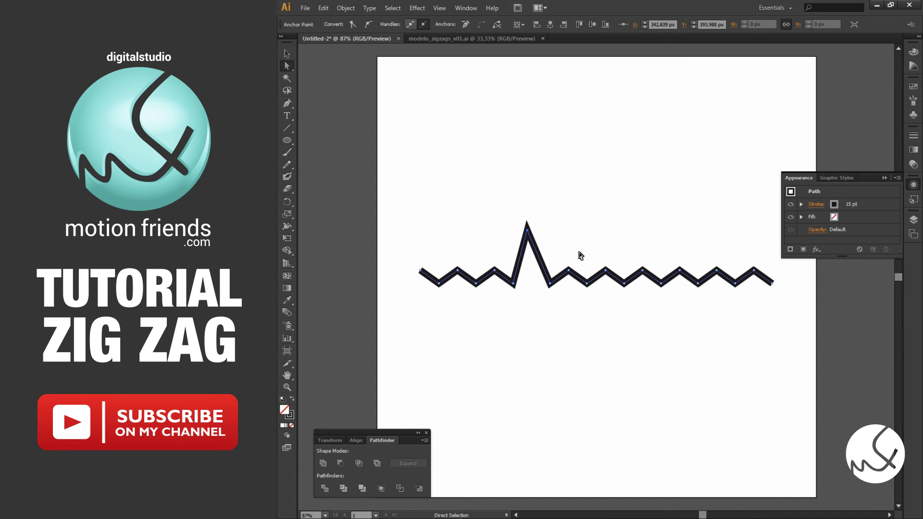
key("ctrl+z")
- Expand the zig-zag path with Fill and Stroke into a filled group and select it
left_click(287, 54)
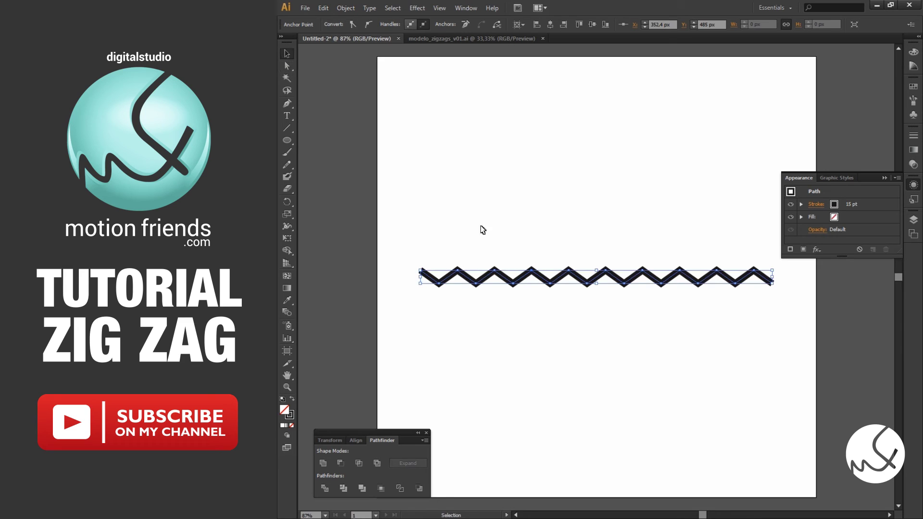
left_click(563, 302)
left_click(553, 275)
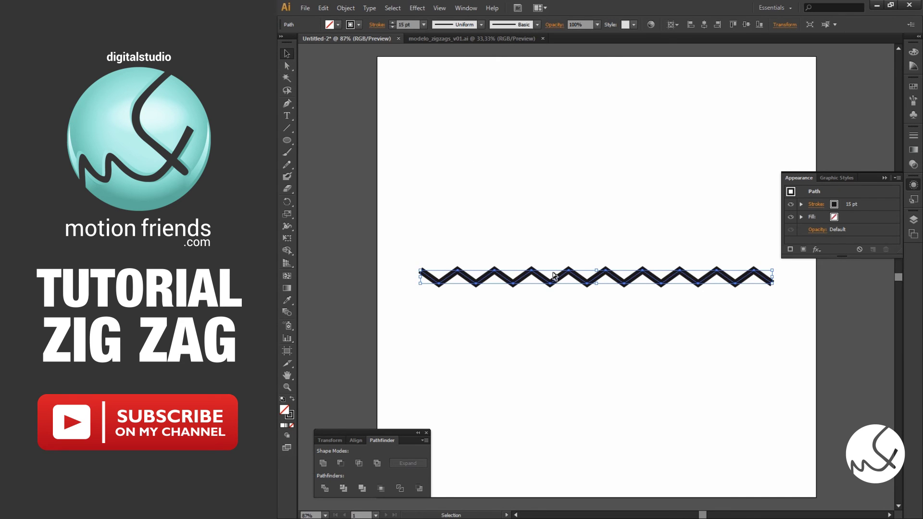
left_click(345, 8)
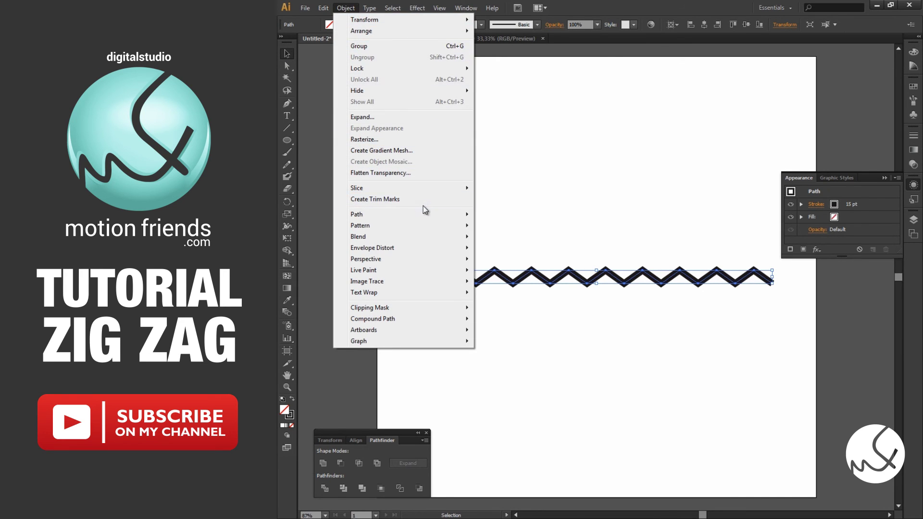
left_click(408, 119)
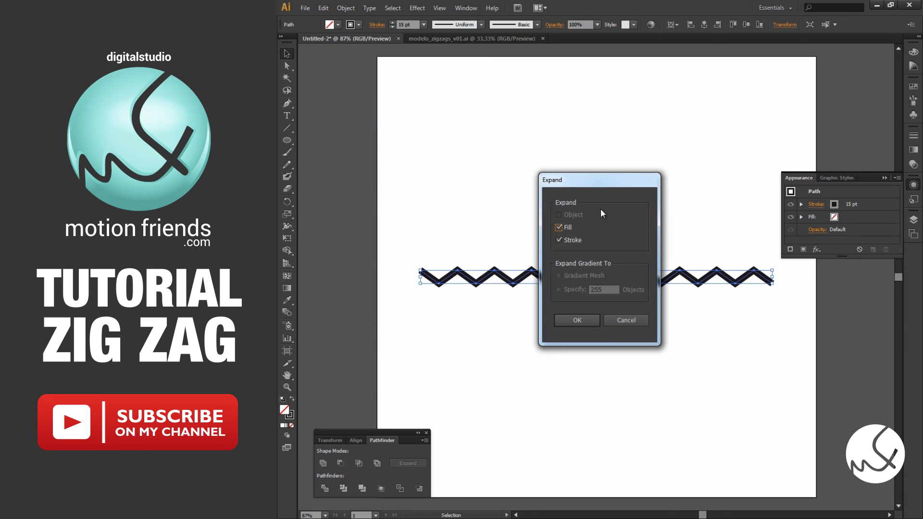
left_click_drag(605, 182, 661, 100)
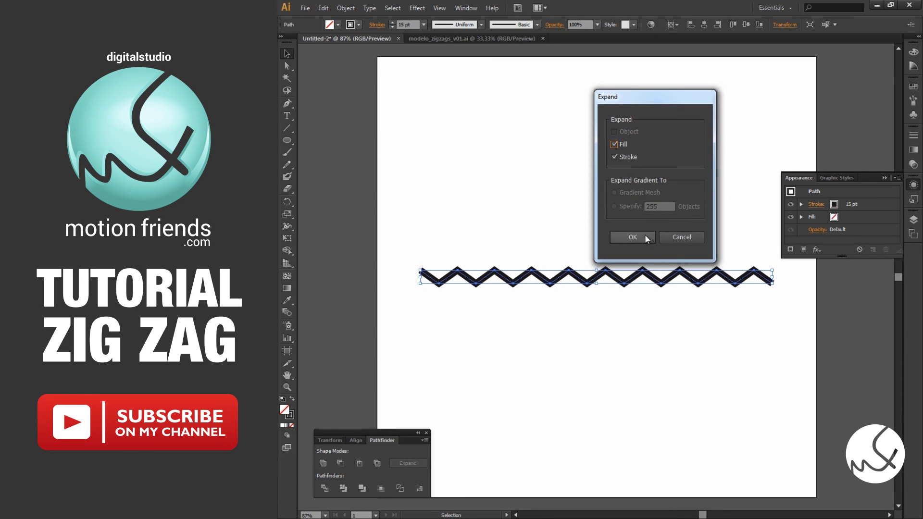
left_click(633, 237)
left_click(519, 250)
left_click(500, 283)
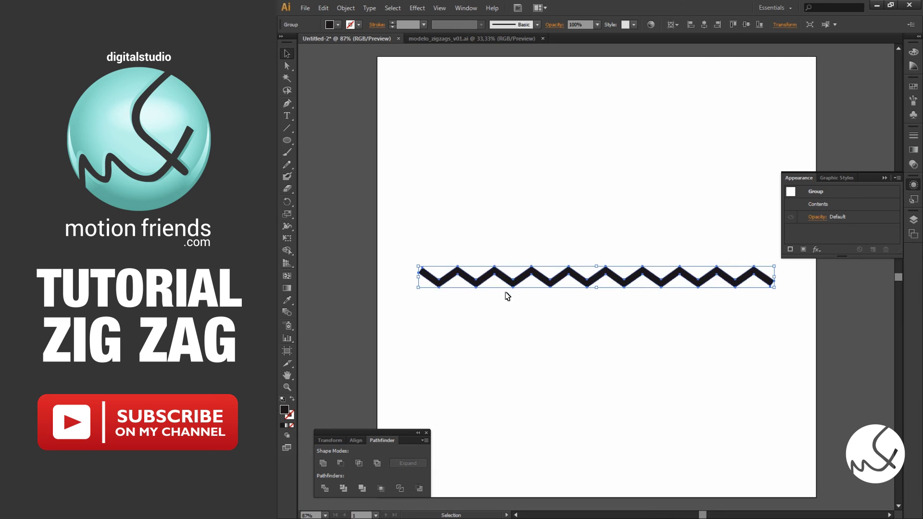
key("a")
key("ctrl+plus")
key("ctrl+plus")
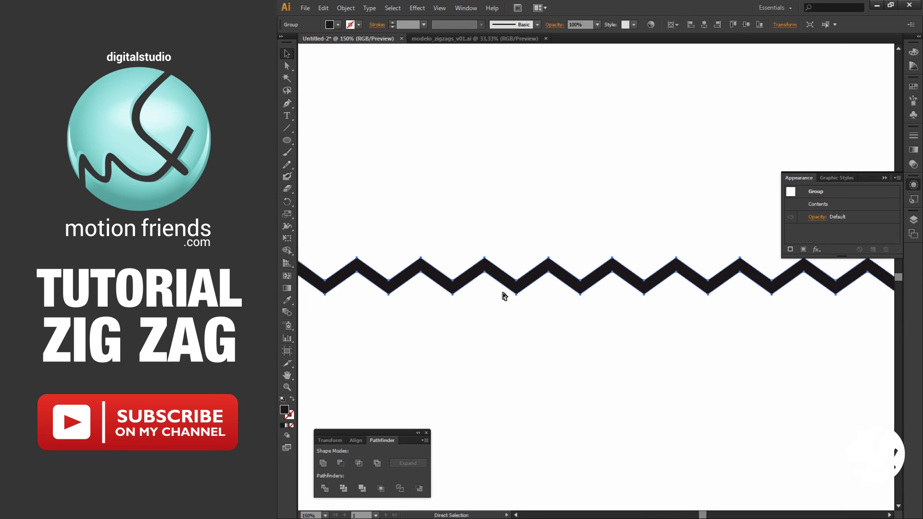
left_click(484, 272)
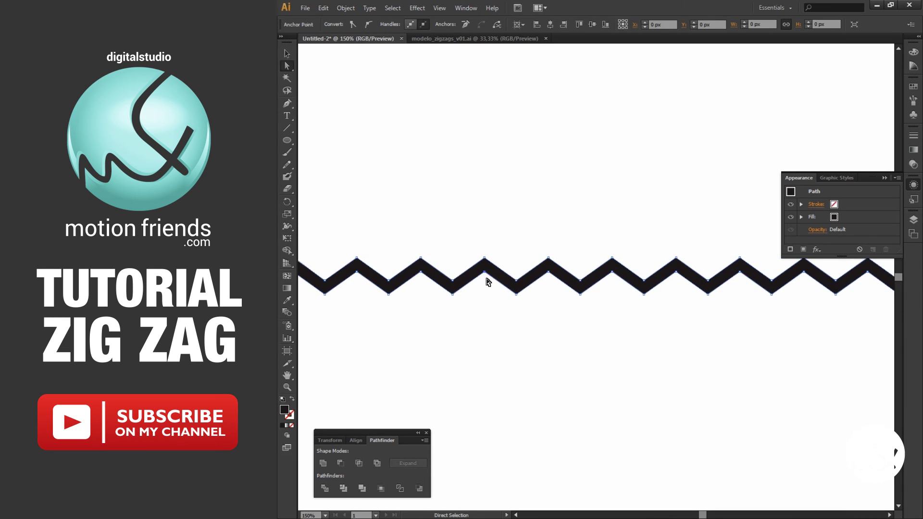
left_click_drag(484, 272, 491, 302)
key("ctrl+z")
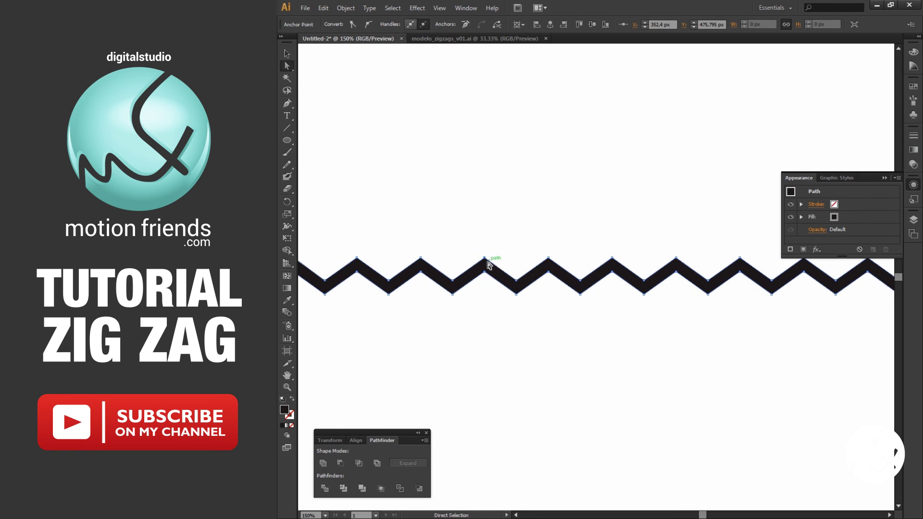
left_click_drag(484, 258, 483, 205)
key("ctrl+z")
left_click(542, 210)
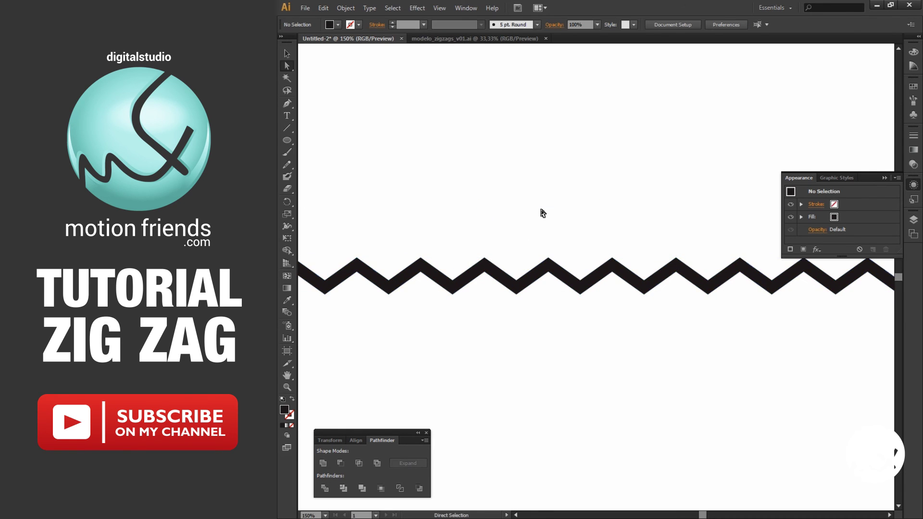
key("v")
key("ctrl+0")
key("a")
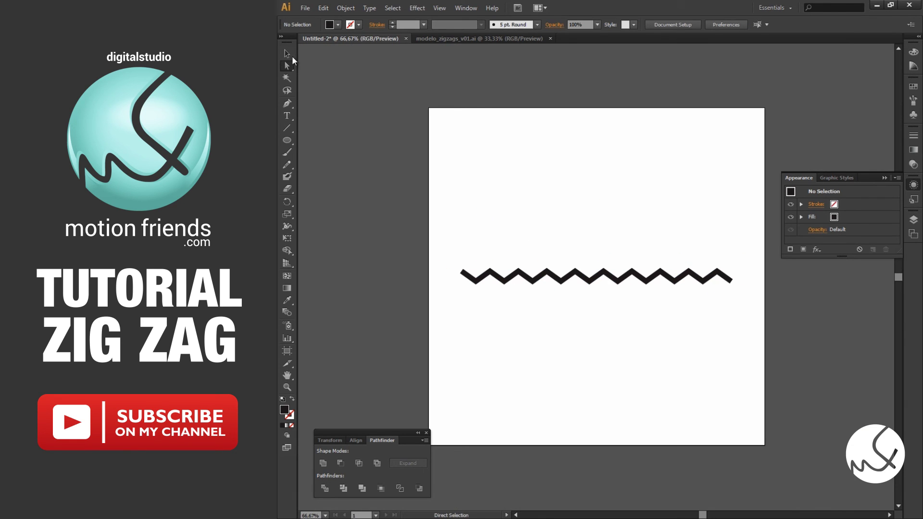
left_click(287, 53)
left_click(608, 273)
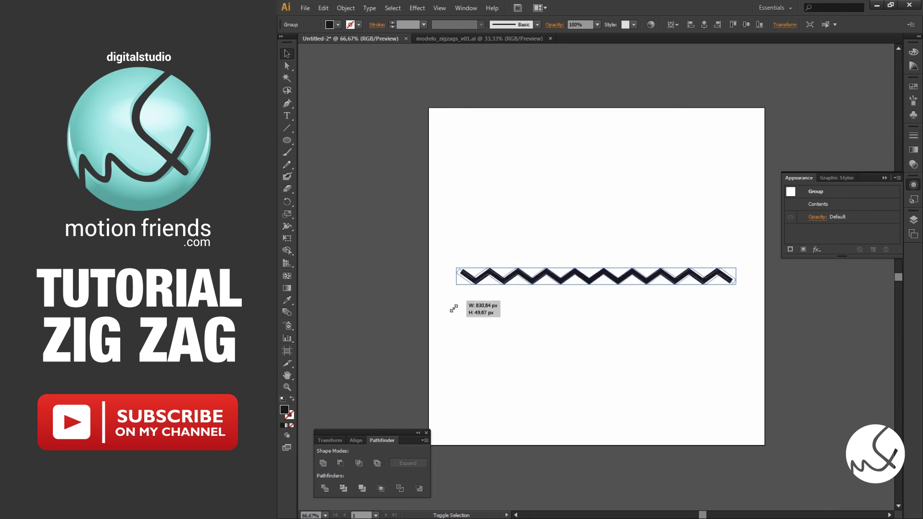
left_click_drag(458, 286, 431, 350)
key("a")
key("ctrl+z")
key("v")
left_click(542, 354)
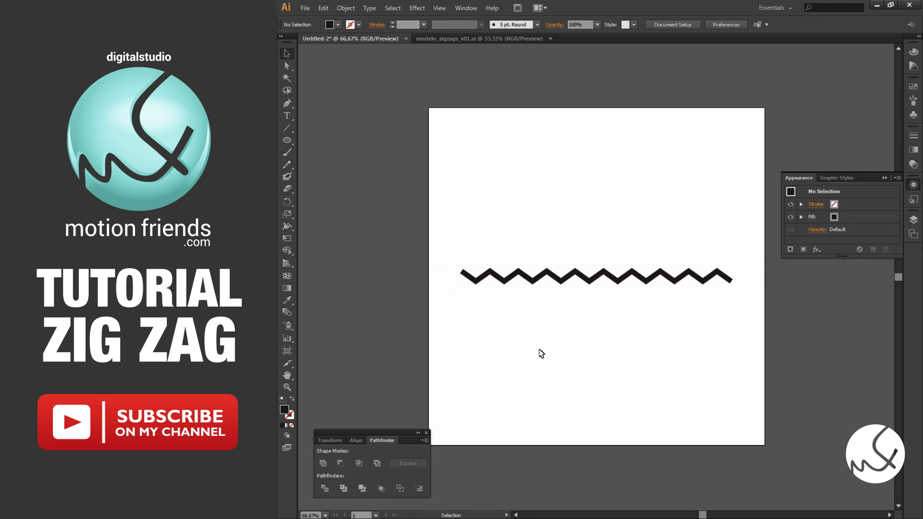